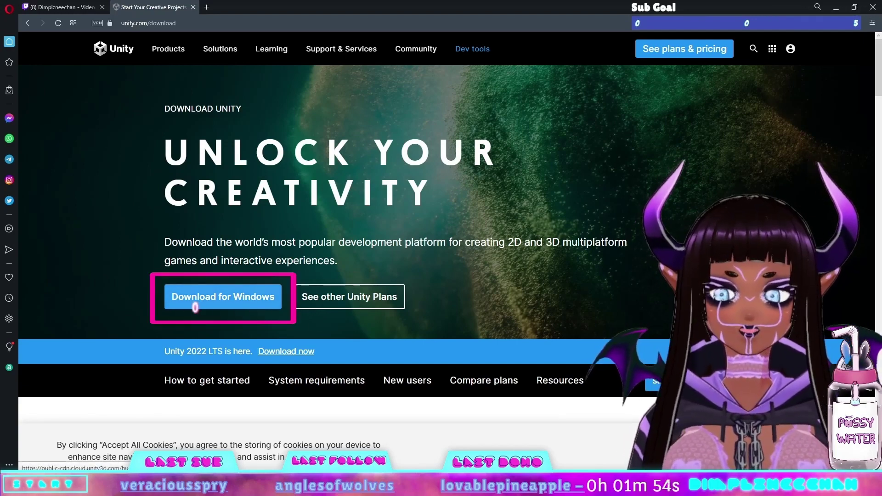
- Download and save UnityHubSetup.exe in Opera, run it past the licence agreement, then show the desktop
{"action": "left_click", "coordinate": [195, 306]}
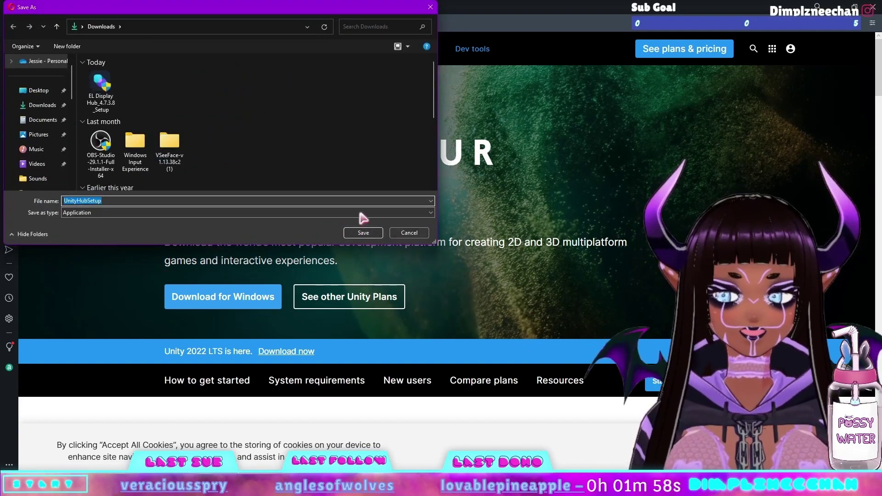
{"action": "left_click", "coordinate": [363, 233]}
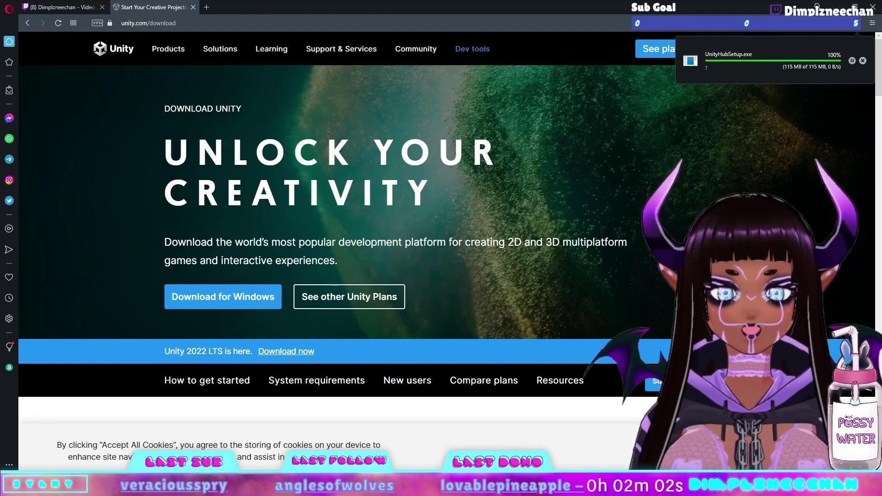
{"action": "left_click", "coordinate": [740, 65]}
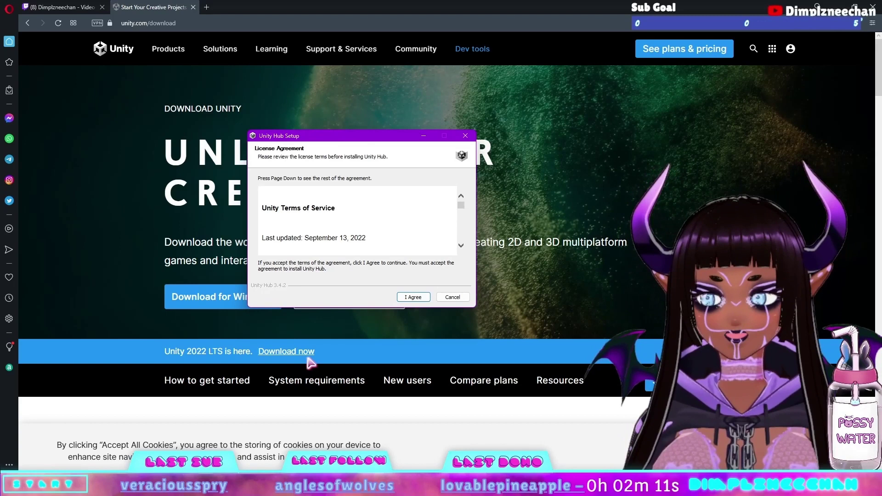
{"action": "left_click", "coordinate": [413, 298]}
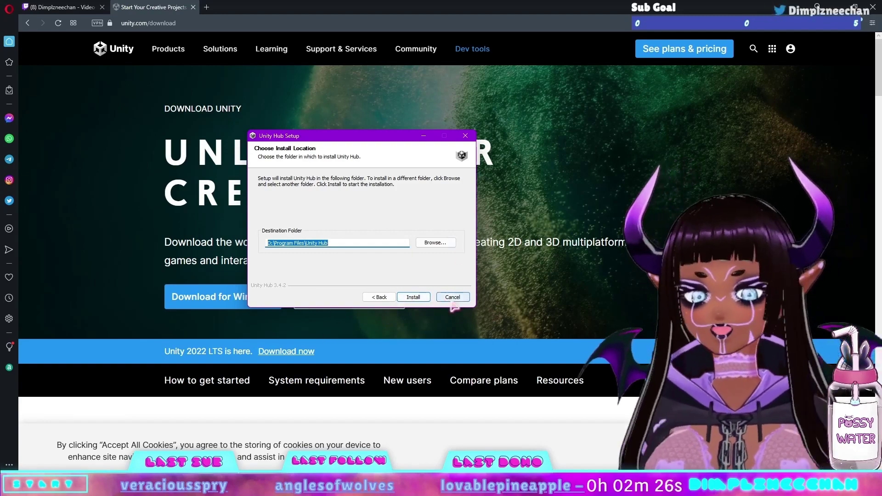
{"action": "left_click", "coordinate": [443, 312]}
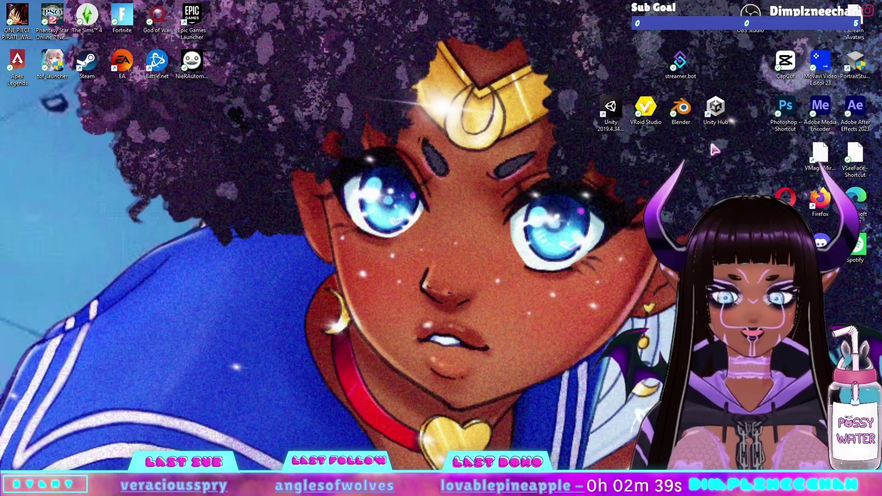
- Launch Unity Hub and view its Installs page listing editors 2020.3.0f1 and 2019.4.34f1
{"action": "double_click", "coordinate": [703, 112]}
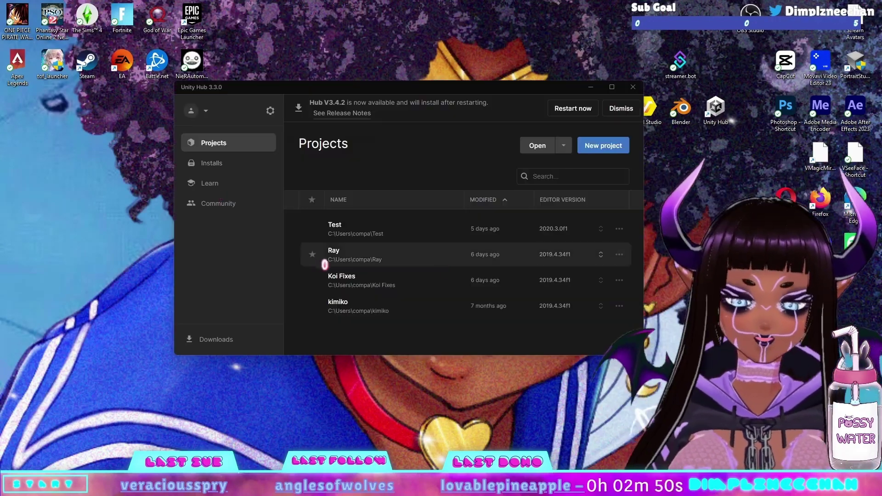
{"action": "left_click", "coordinate": [216, 163]}
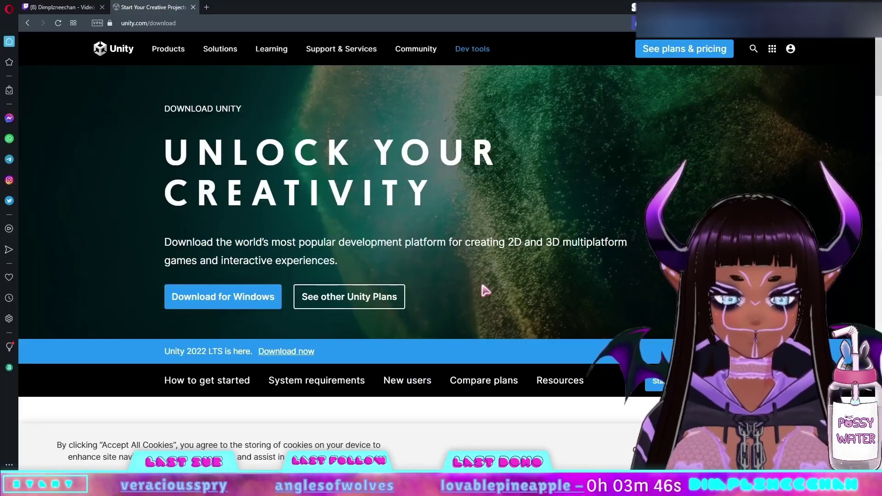
- Open Unity's download archive and scroll through the 2022 editor release list
{"action": "scroll", "coordinate": [483, 286], "scroll_direction": "down", "scroll_amount": 5}
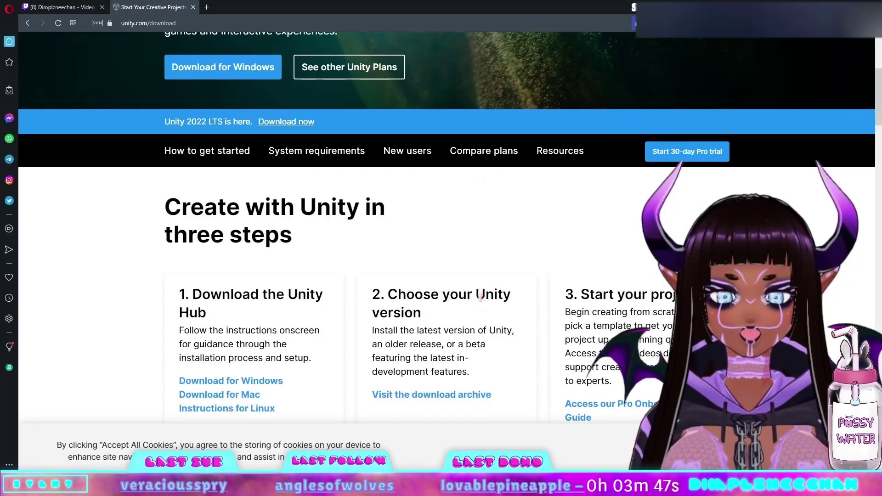
{"action": "scroll", "coordinate": [480, 297], "scroll_direction": "down", "scroll_amount": 5}
{"action": "scroll", "coordinate": [480, 303], "scroll_direction": "up", "scroll_amount": 3}
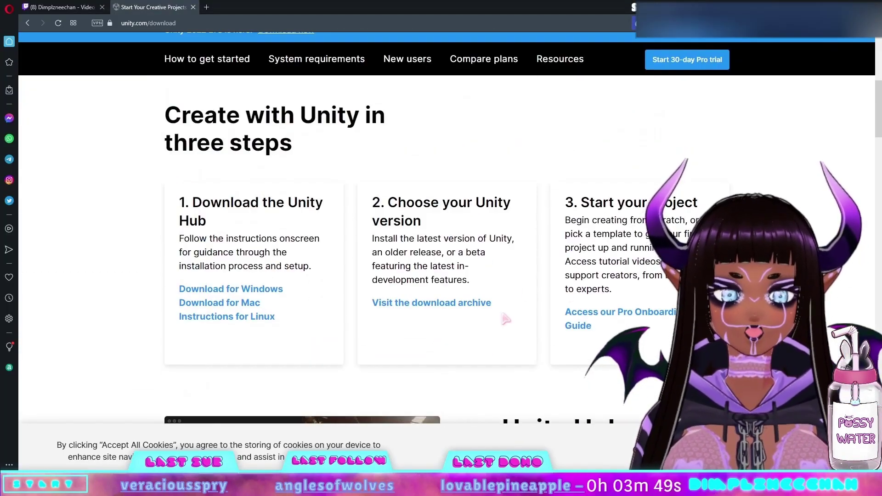
{"action": "left_click", "coordinate": [436, 303]}
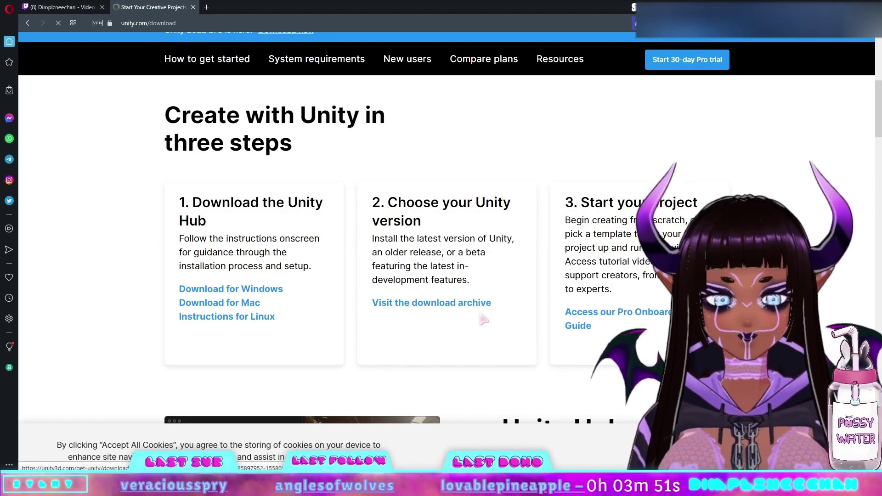
{"action": "scroll", "coordinate": [470, 275], "scroll_direction": "down", "scroll_amount": 5}
{"action": "scroll", "coordinate": [470, 274], "scroll_direction": "down", "scroll_amount": 20}
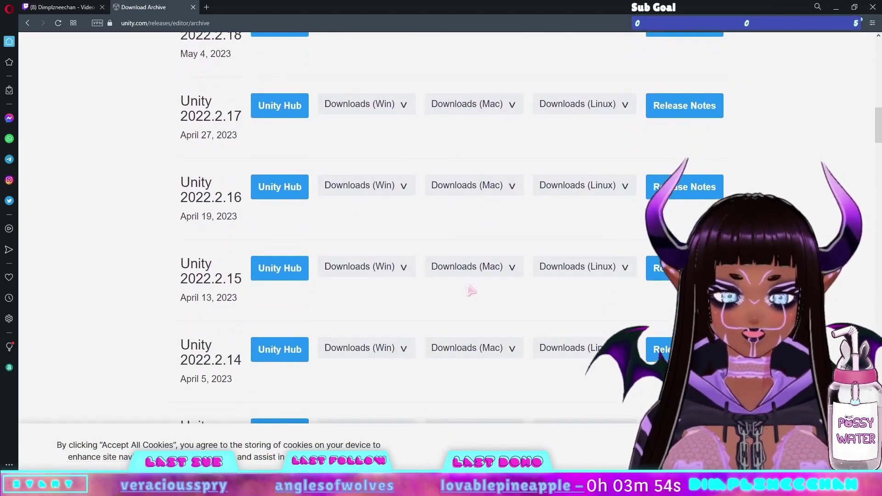
{"action": "scroll", "coordinate": [471, 316], "scroll_direction": "down", "scroll_amount": 5}
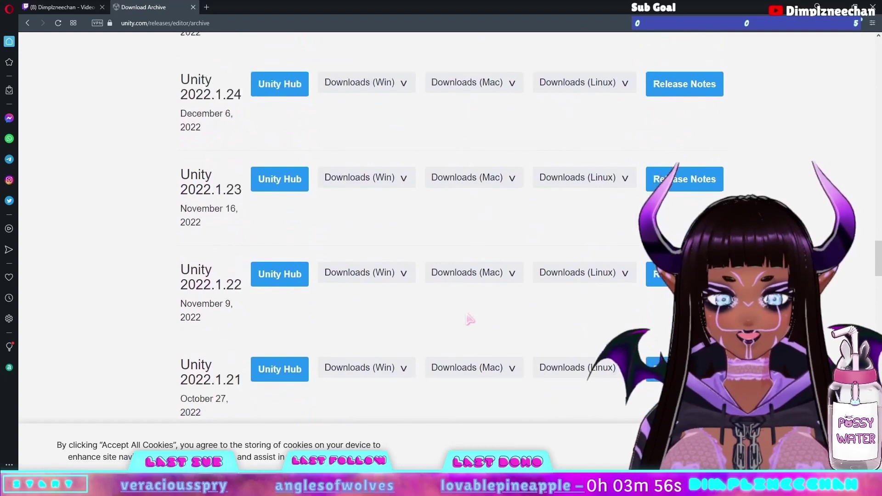
{"action": "scroll", "coordinate": [471, 316], "scroll_direction": "up", "scroll_amount": 20}
{"action": "scroll", "coordinate": [481, 307], "scroll_direction": "up", "scroll_amount": 20}
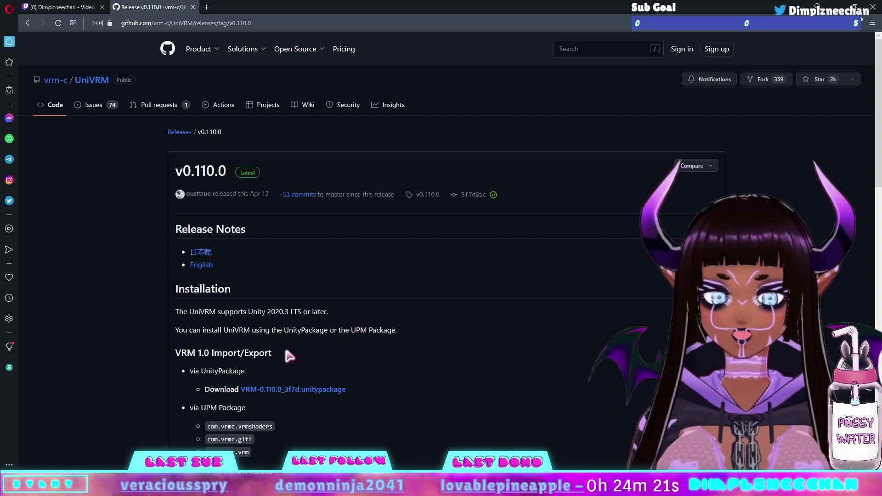
- Download UniVRM-0.110.0_3f7d.unitypackage from the v0.110.0 release's Assets list
{"action": "scroll", "coordinate": [203, 401], "scroll_direction": "down", "scroll_amount": 5}
{"action": "scroll", "coordinate": [203, 402], "scroll_direction": "down", "scroll_amount": 10}
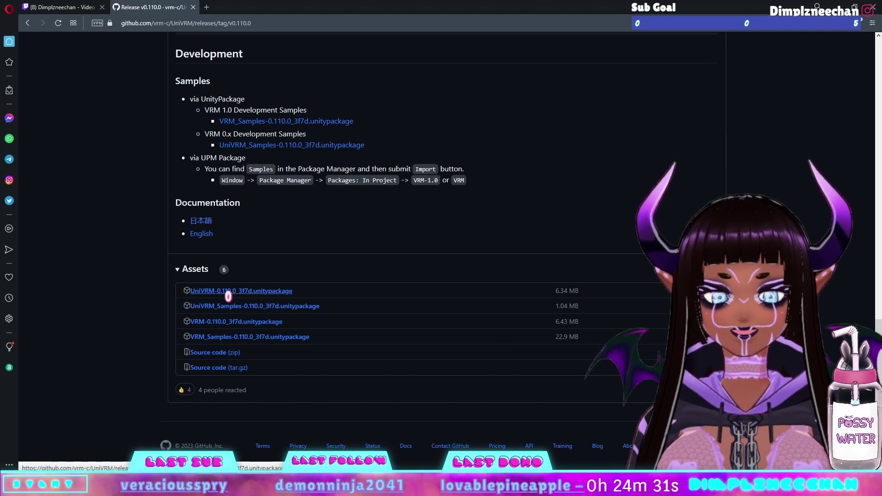
{"action": "left_click", "coordinate": [228, 291]}
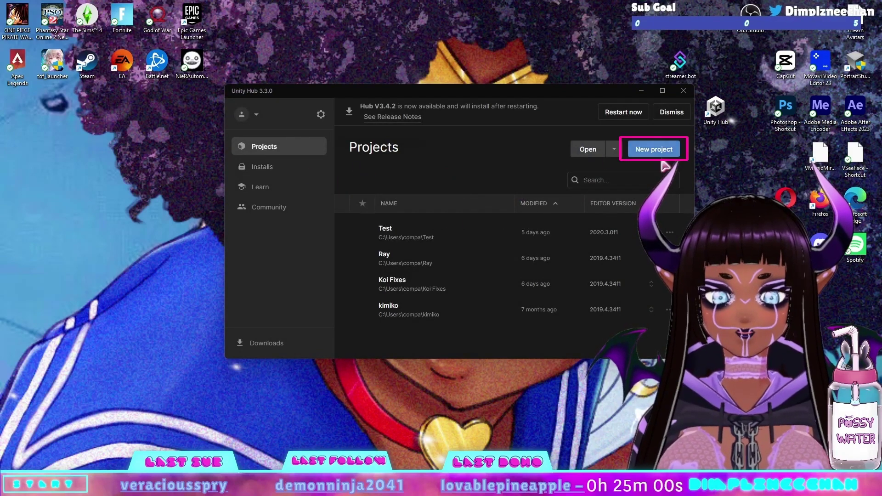
- Create a 3D Core project named UniVrm in the default location with editor 2020.3.0f1
{"action": "left_click", "coordinate": [655, 150]}
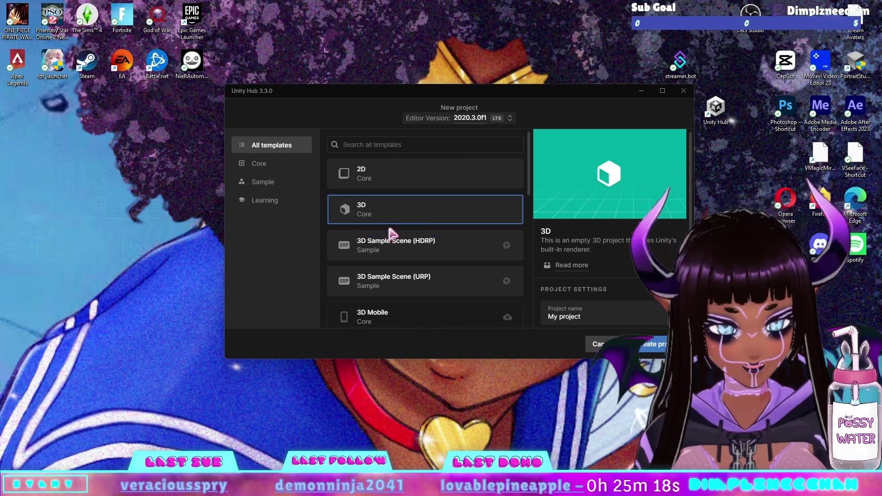
{"action": "scroll", "coordinate": [602, 278], "scroll_direction": "down", "scroll_amount": 1}
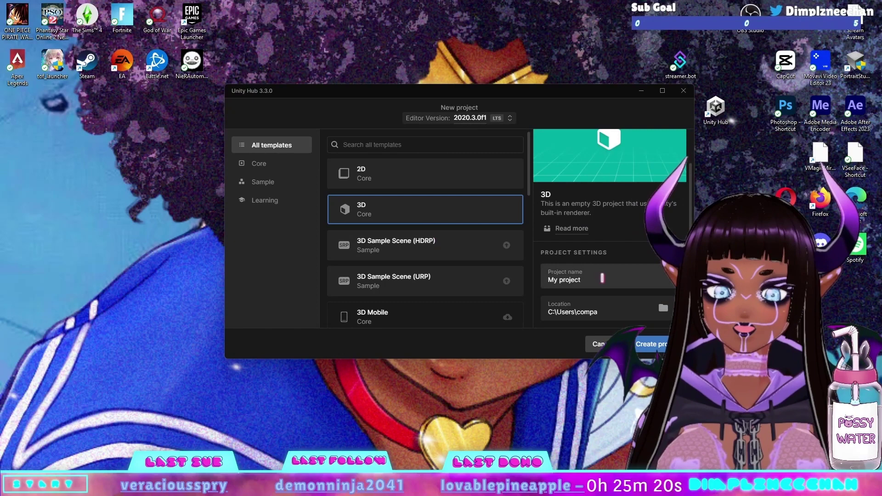
{"action": "triple_click", "coordinate": [602, 278]}
{"action": "type", "text": "UniVrm"}
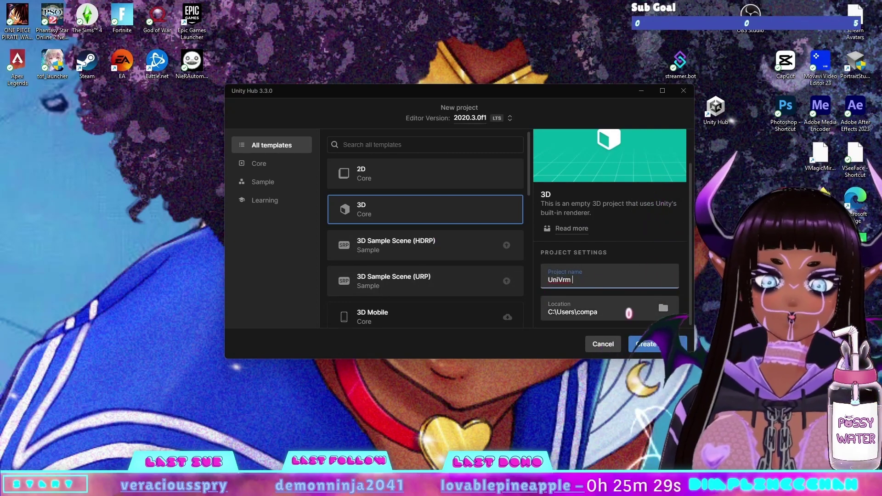
{"action": "left_click", "coordinate": [663, 307]}
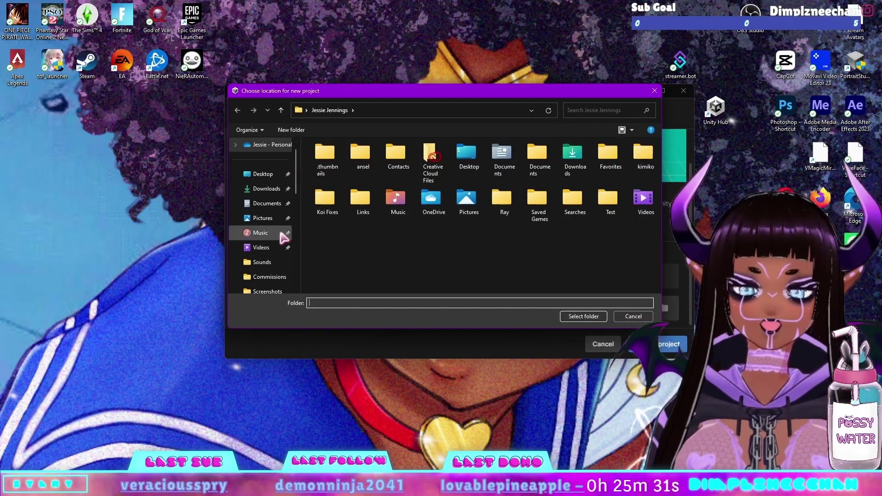
{"action": "left_click", "coordinate": [632, 316]}
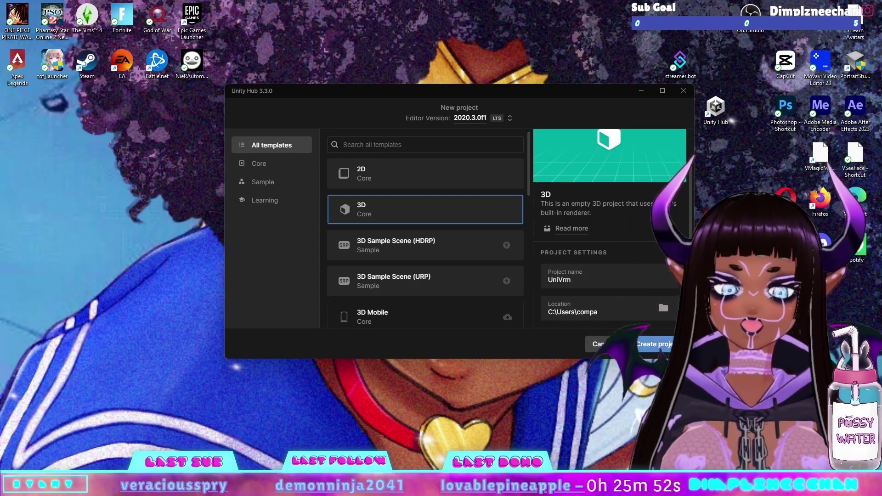
{"action": "left_click", "coordinate": [654, 344]}
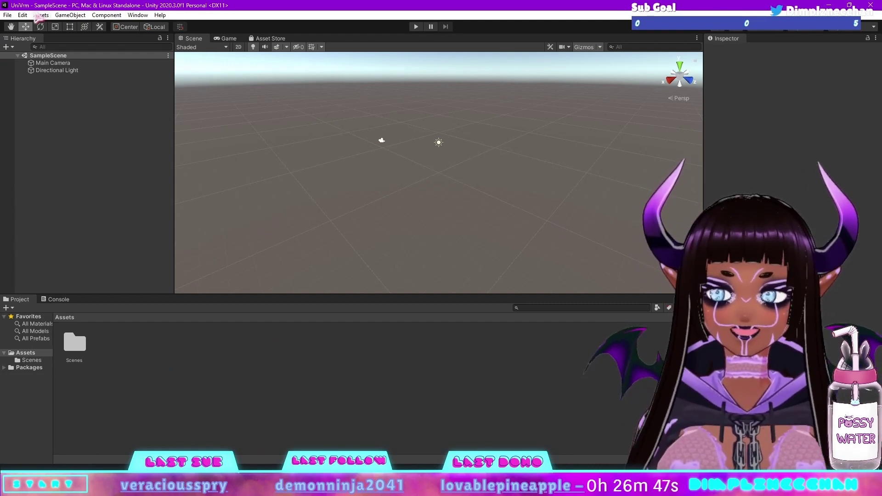
- Import all files of the UniVRM-0.110.0 custom package and accept the recommended Linear colour space
{"action": "left_click", "coordinate": [39, 15]}
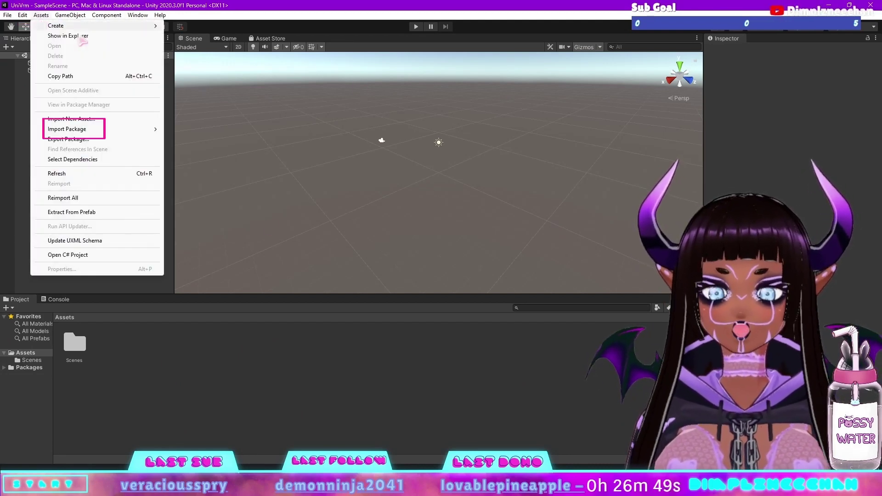
{"action": "mouse_move", "coordinate": [114, 130]}
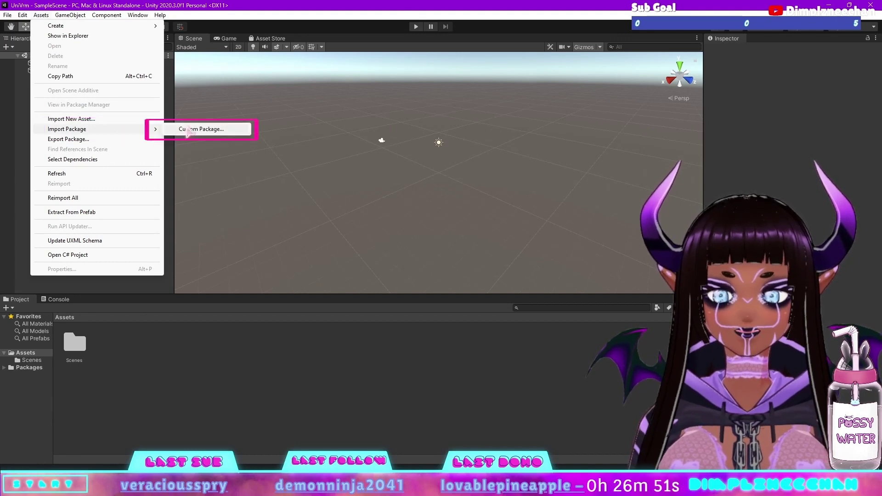
{"action": "left_click", "coordinate": [202, 130]}
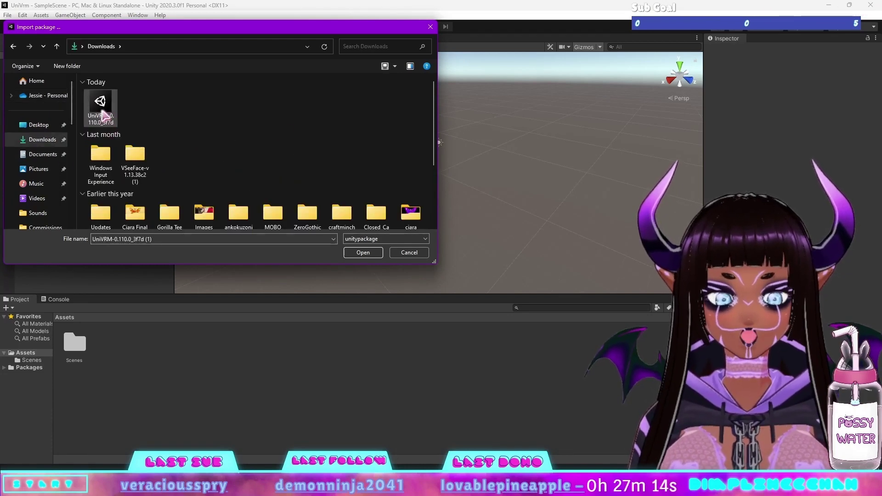
{"action": "left_click", "coordinate": [104, 116]}
{"action": "left_click", "coordinate": [359, 253]}
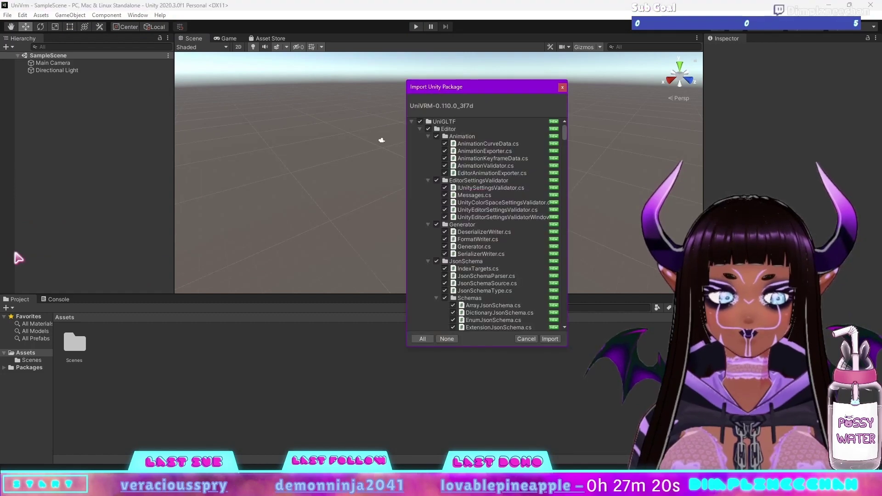
{"action": "scroll", "coordinate": [529, 258], "scroll_direction": "down", "scroll_amount": 15}
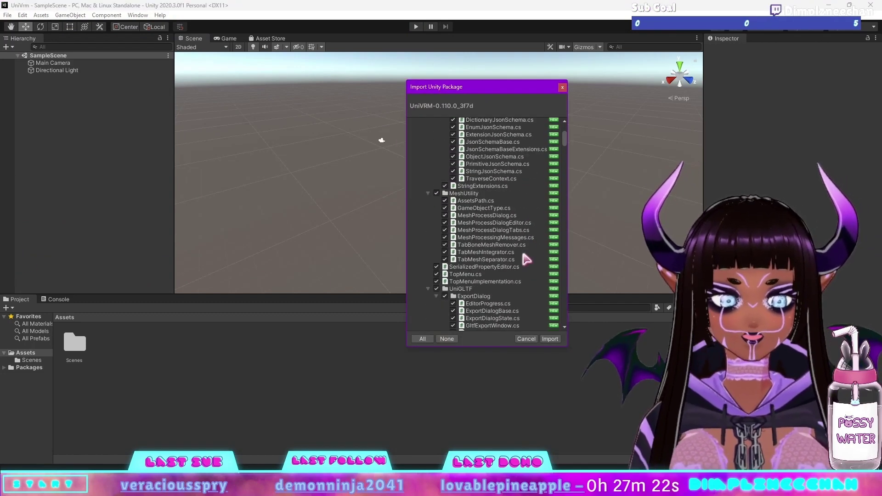
{"action": "left_click", "coordinate": [548, 340]}
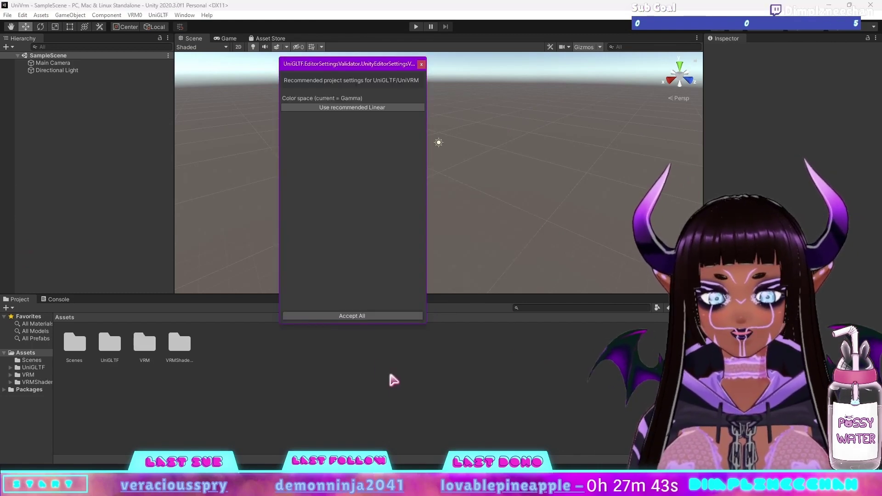
{"action": "left_click", "coordinate": [336, 317]}
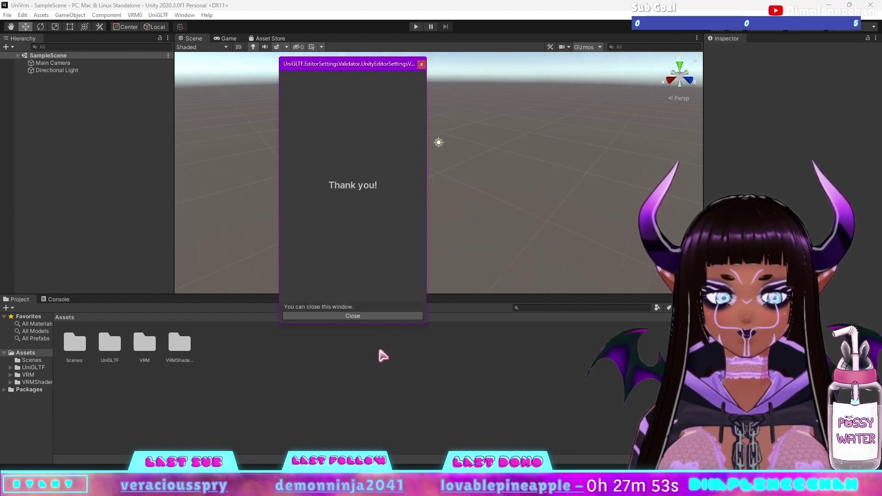
{"action": "left_click", "coordinate": [345, 316]}
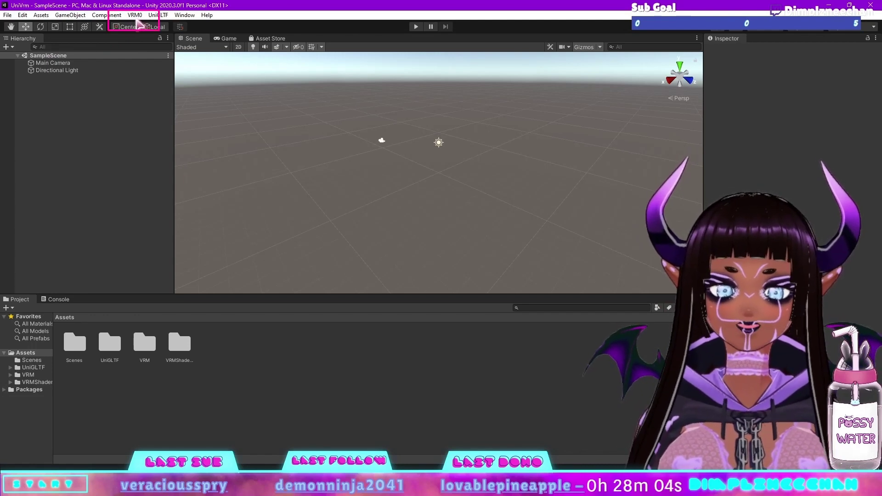
- Import the avatar's .vrm file via VRM0 > Import from VRM 0.x and save it as Lillith Wings
{"action": "left_click", "coordinate": [134, 15]}
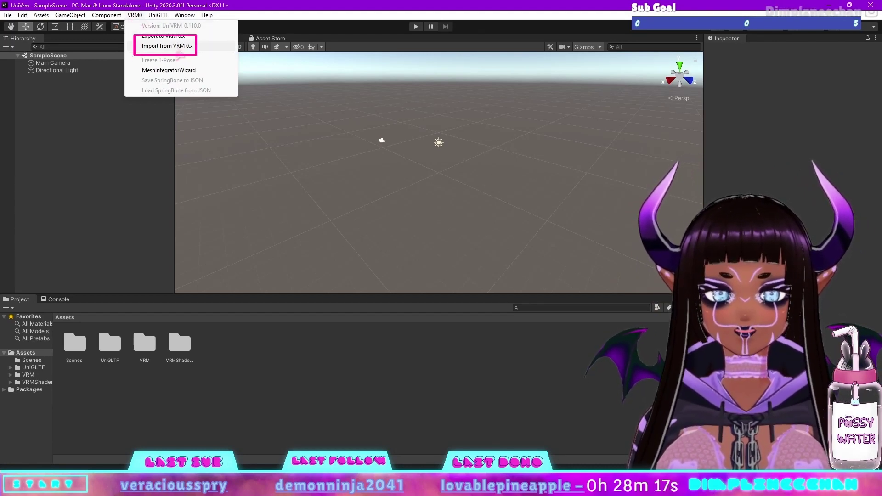
{"action": "left_click", "coordinate": [170, 46]}
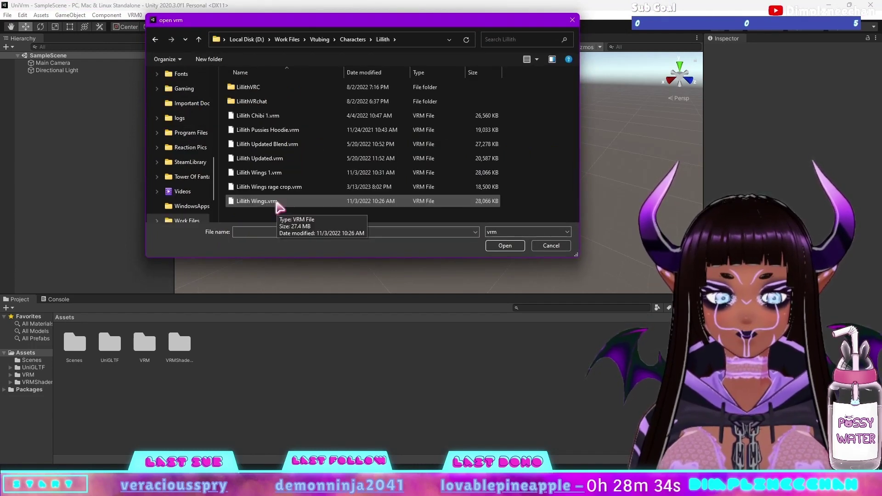
{"action": "double_click", "coordinate": [275, 202]}
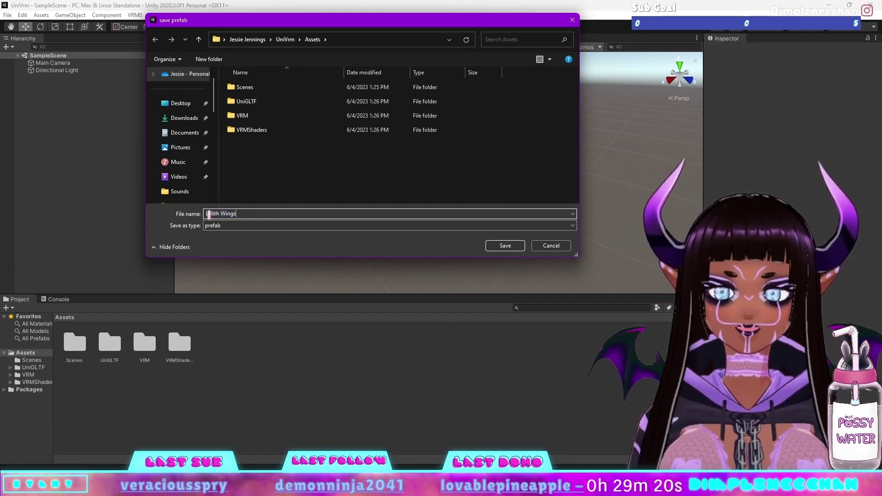
{"action": "left_click", "coordinate": [505, 247]}
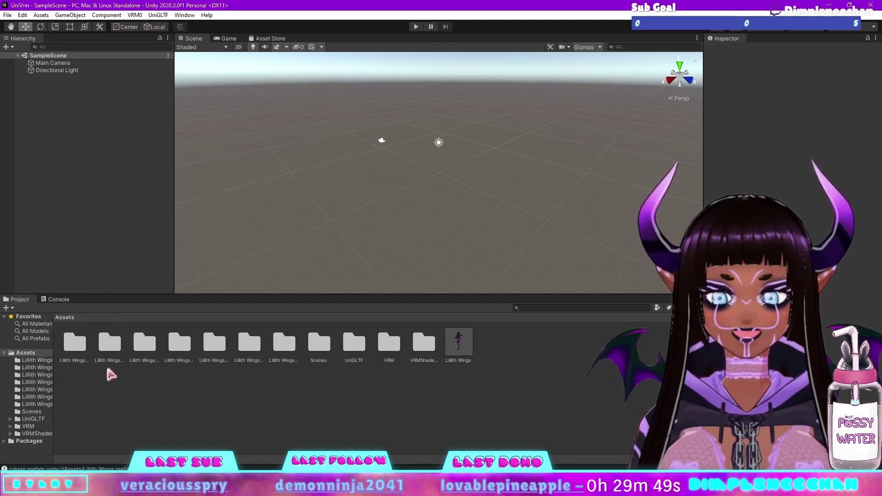
- Drag the Lillith Wings prefab into the Scene view and frame the whole T-posed character
{"action": "left_click", "coordinate": [458, 348]}
{"action": "left_click_drag", "start_coordinate": [464, 352], "coordinate": [411, 208]}
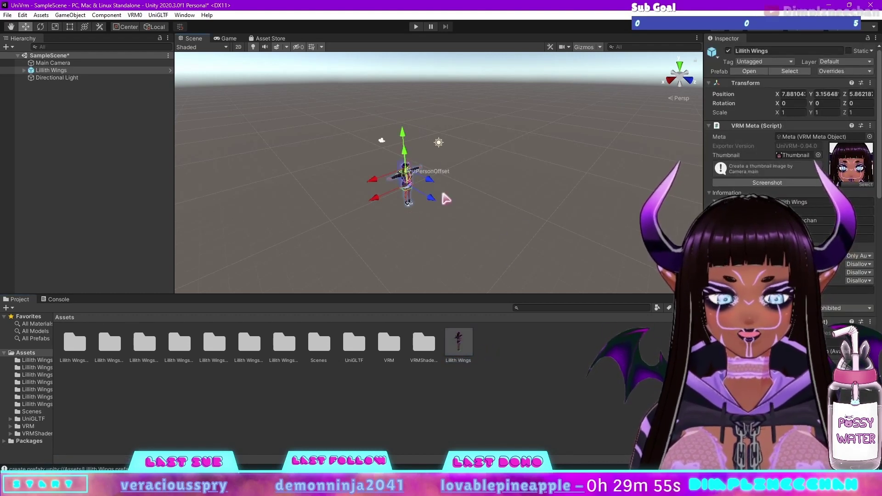
{"action": "scroll", "coordinate": [473, 233], "scroll_direction": "up", "scroll_amount": 5}
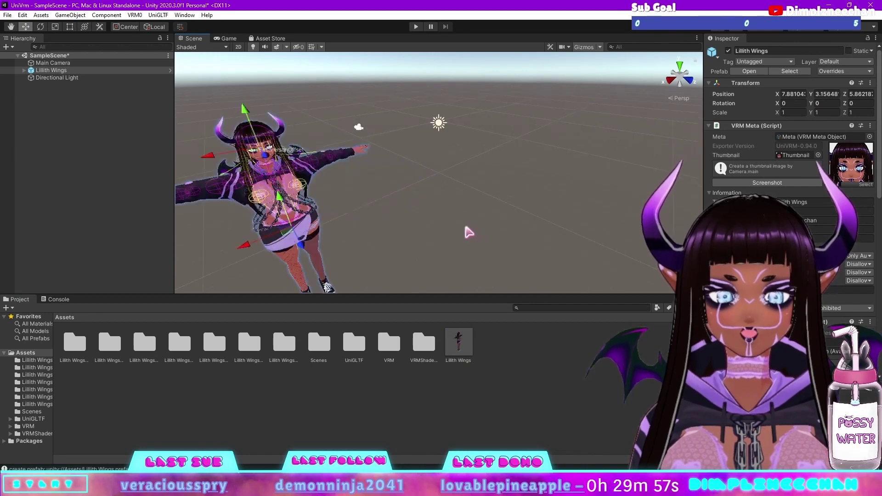
{"action": "scroll", "coordinate": [464, 233], "scroll_direction": "up", "scroll_amount": 3}
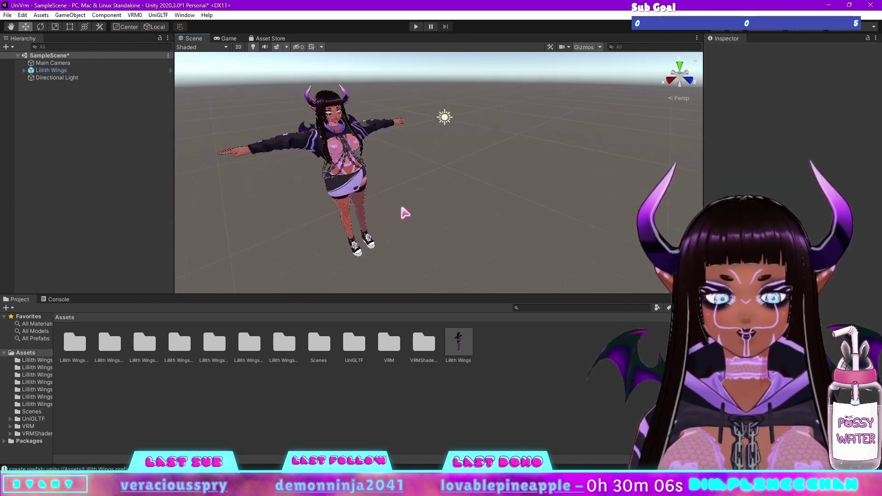
{"action": "mouse_move", "coordinate": [400, 200]}
{"action": "middle_mouse_down"}
{"action": "mouse_move", "coordinate": [433, 198]}
{"action": "mouse_move", "coordinate": [407, 196]}
{"action": "middle_mouse_up"}
{"action": "key", "text": "f"}
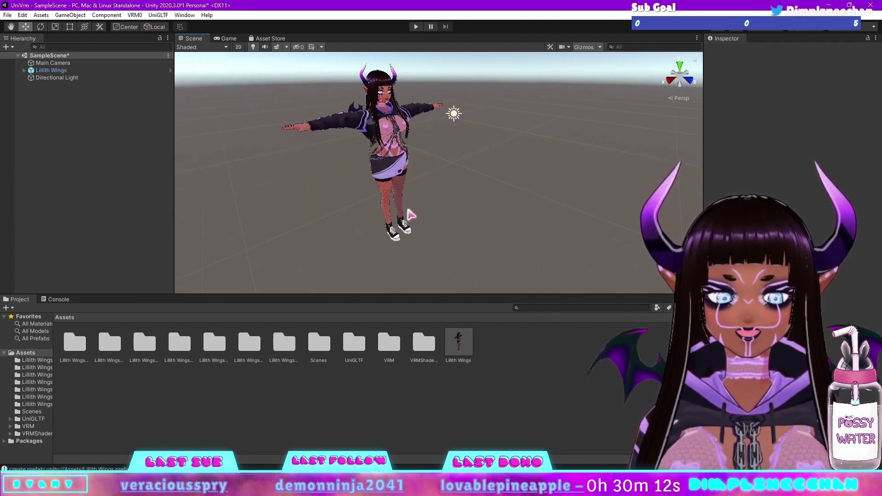
{"action": "middle_click_drag", "start_coordinate": [473, 179], "coordinate": [490, 201]}
{"action": "left_click_drag", "start_coordinate": [490, 201], "coordinate": [467, 208], "text": "alt"}
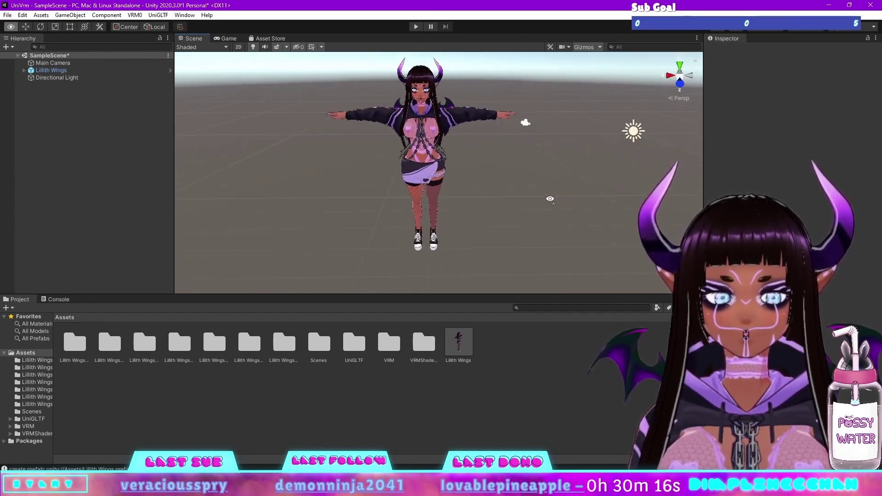
{"action": "scroll", "coordinate": [465, 212], "scroll_direction": "up", "scroll_amount": 1}
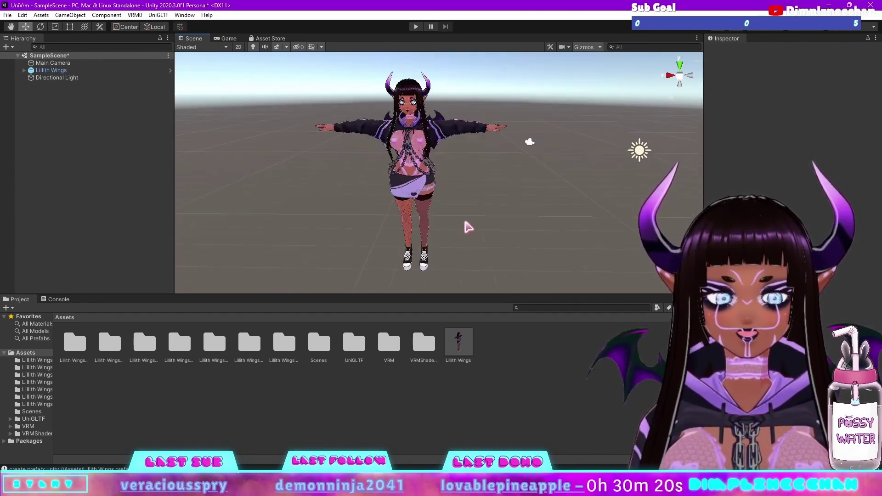
{"action": "mouse_move", "coordinate": [396, 205]}
{"action": "middle_mouse_down"}
{"action": "mouse_move", "coordinate": [429, 201]}
{"action": "mouse_move", "coordinate": [425, 190]}
{"action": "mouse_move", "coordinate": [402, 207]}
{"action": "middle_mouse_up"}
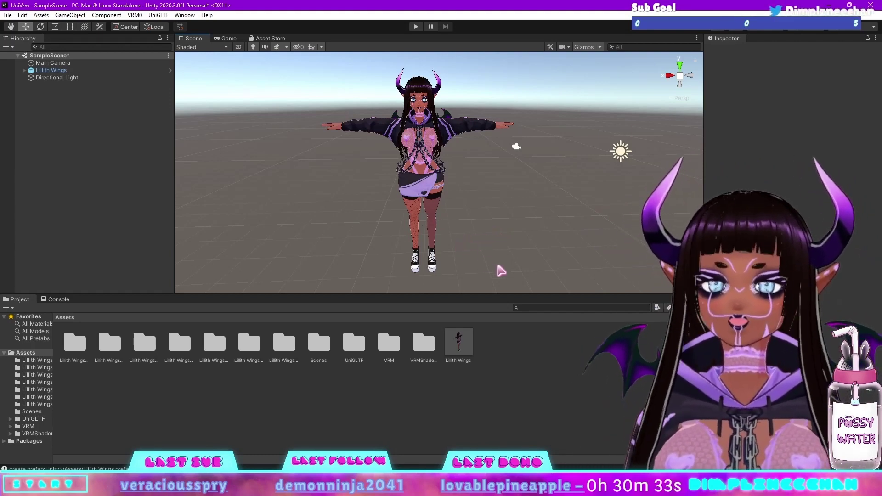
- Open VRM0 > Export to VRM 0.x and move the VRM Exporter window left of the avatar
{"action": "left_click", "coordinate": [134, 15]}
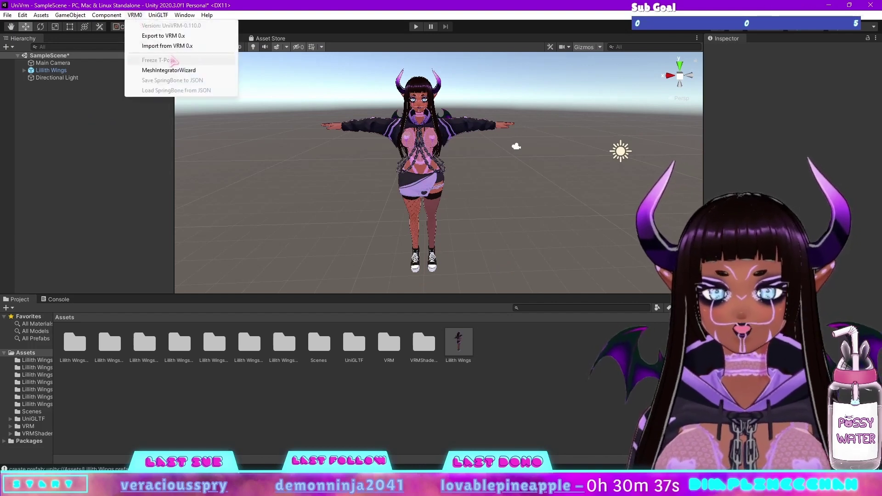
{"action": "left_click", "coordinate": [162, 36]}
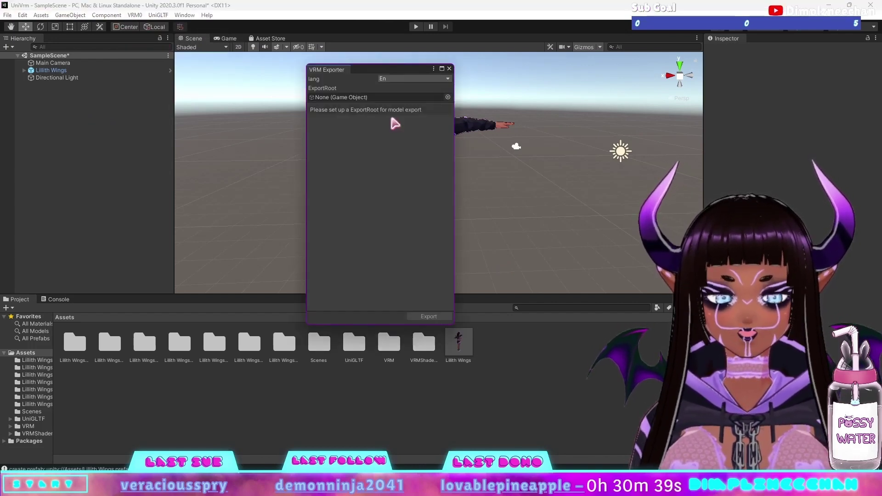
{"action": "left_click_drag", "start_coordinate": [354, 70], "coordinate": [246, 60]}
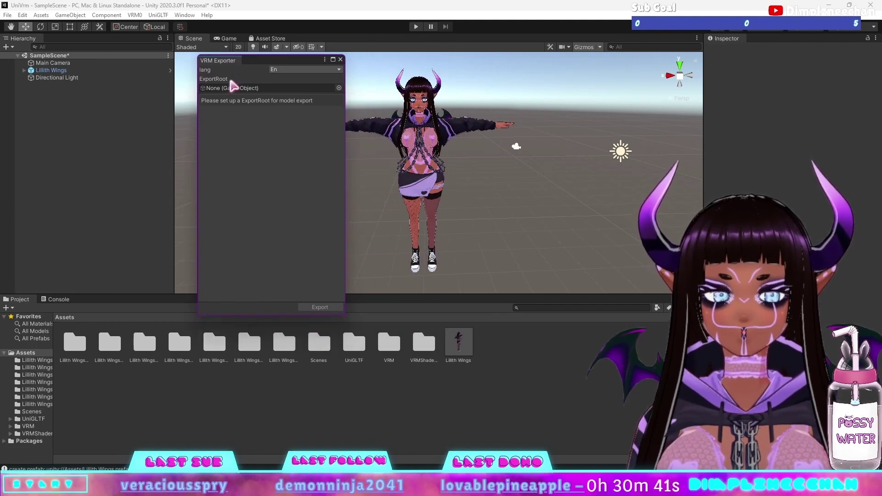